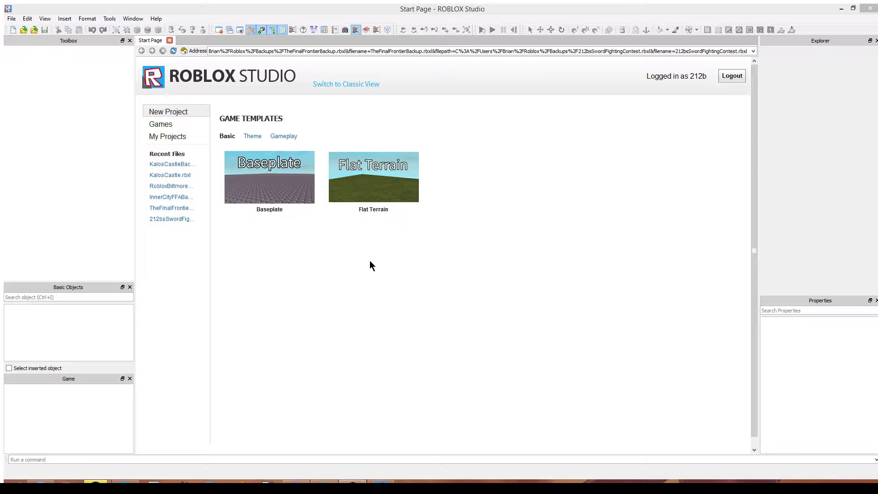
# Step: Create a Baseplate place and set the Toolbox to the ROBLOX Sets > Bricks collection
pyautogui.click(278, 172)
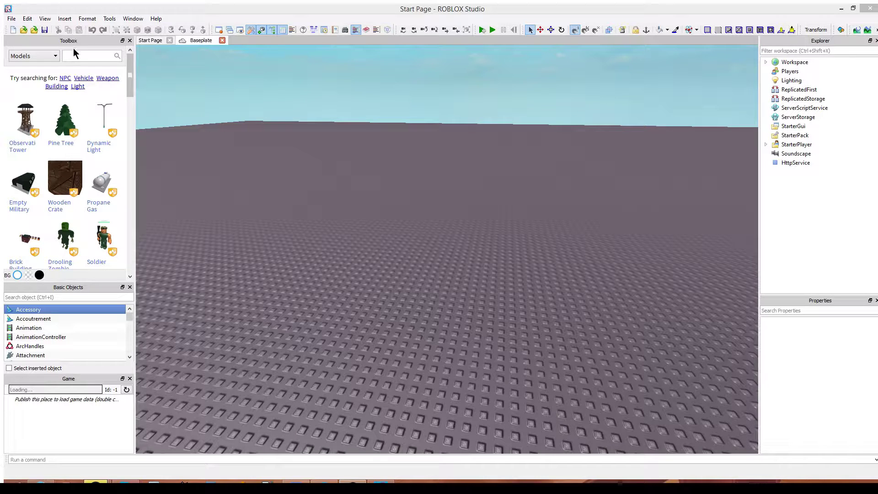
pyautogui.moveTo(66, 165)
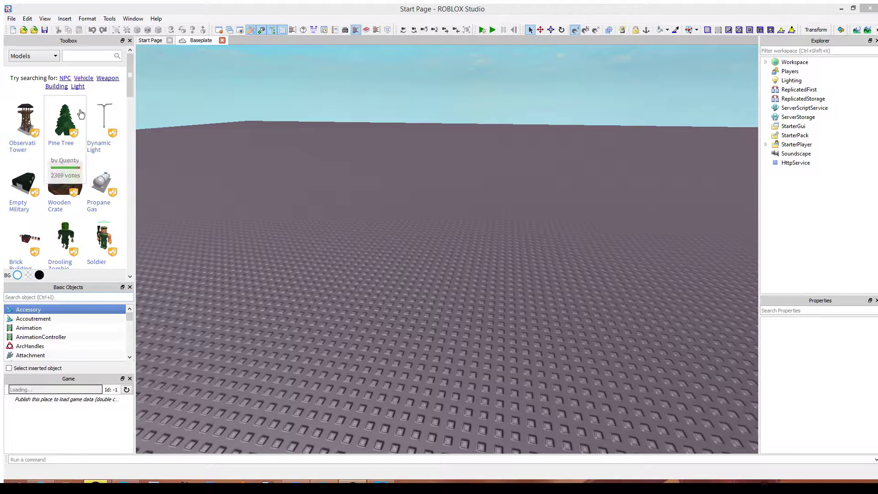
pyautogui.moveTo(35, 123)
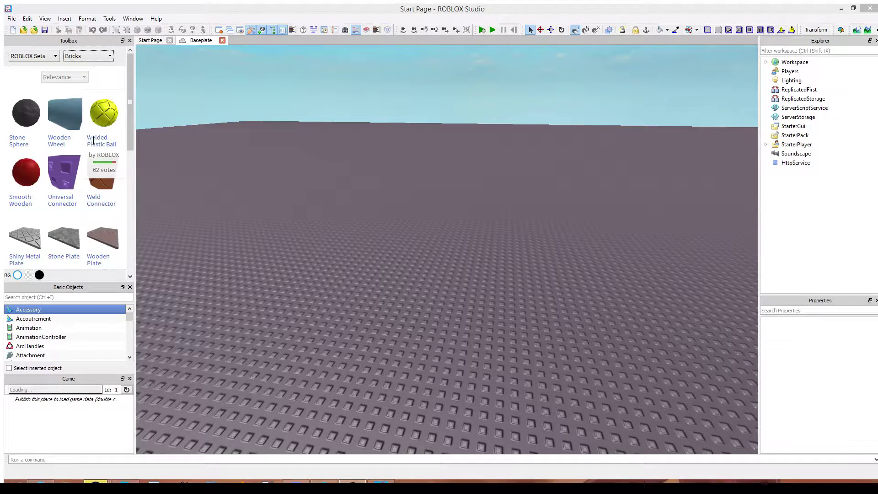
# Step: Insert a Part from Basic Objects and drag it onto the baseplate at -5, 0.5, -2
pyautogui.moveTo(91, 193)
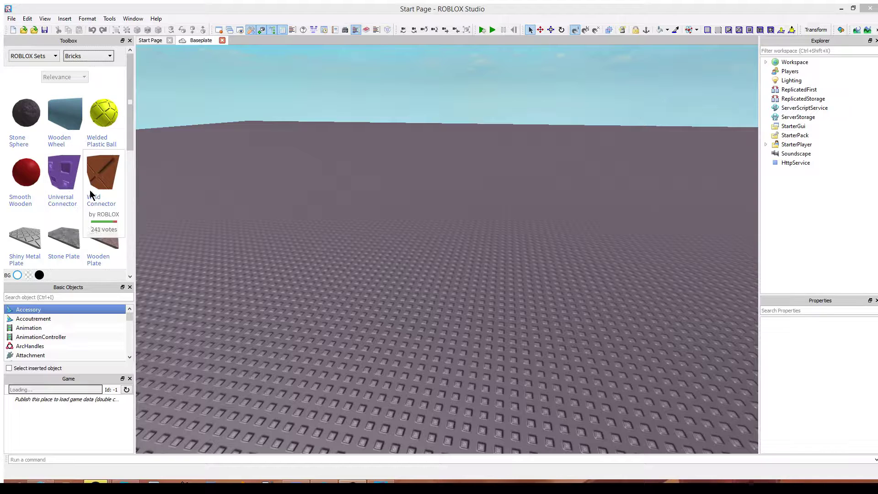
pyautogui.click(60, 297)
pyautogui.write('part')
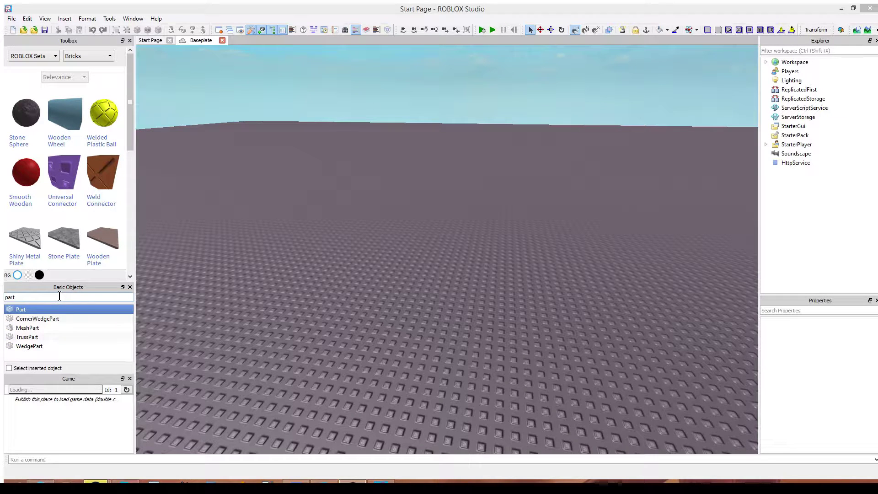
pyautogui.click(37, 313)
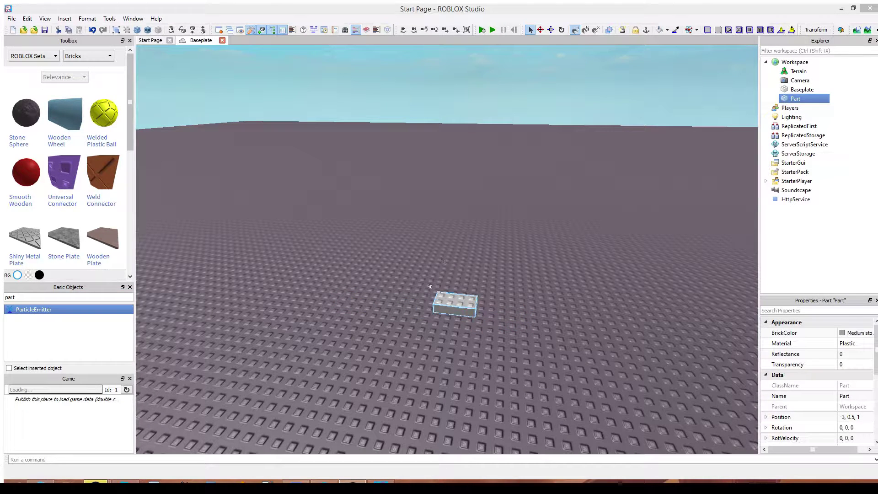
pyautogui.moveTo(449, 303); pyautogui.dragTo(433, 285)
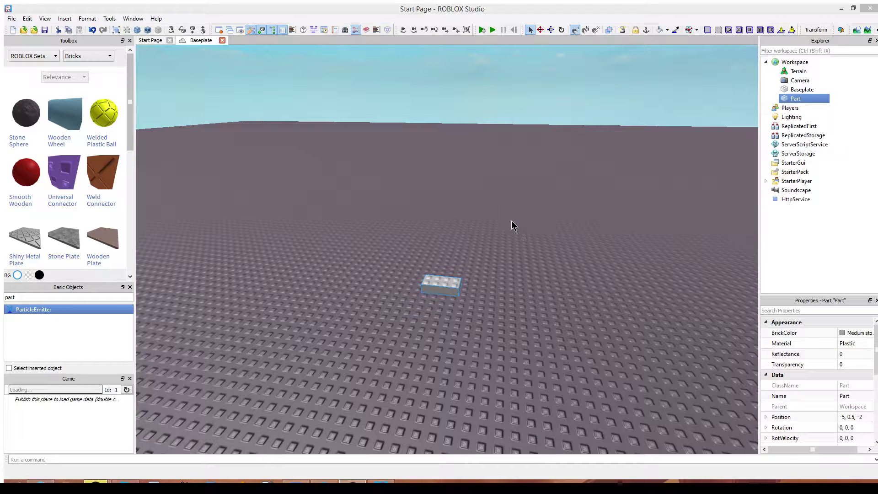
# Step: Focus the view on the Part and turn on One Stud grid snapping
pyautogui.scroll(-1, 463, 205)
pyautogui.press('f')
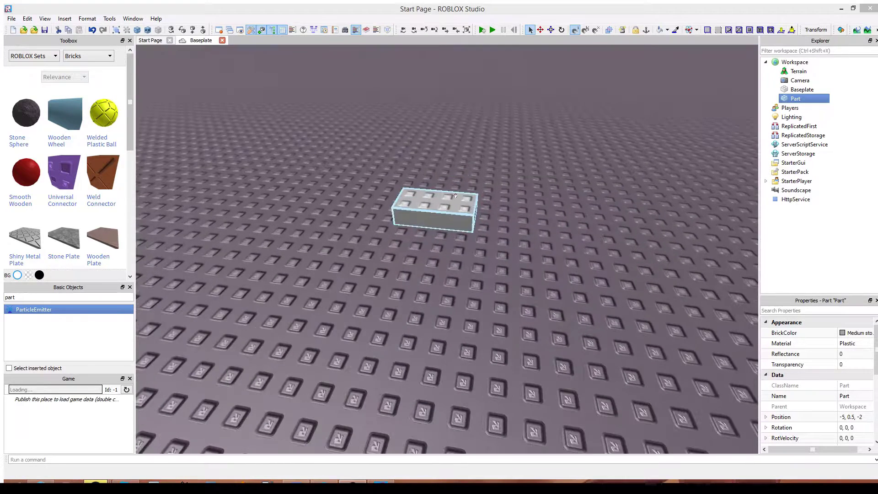
pyautogui.click(575, 30)
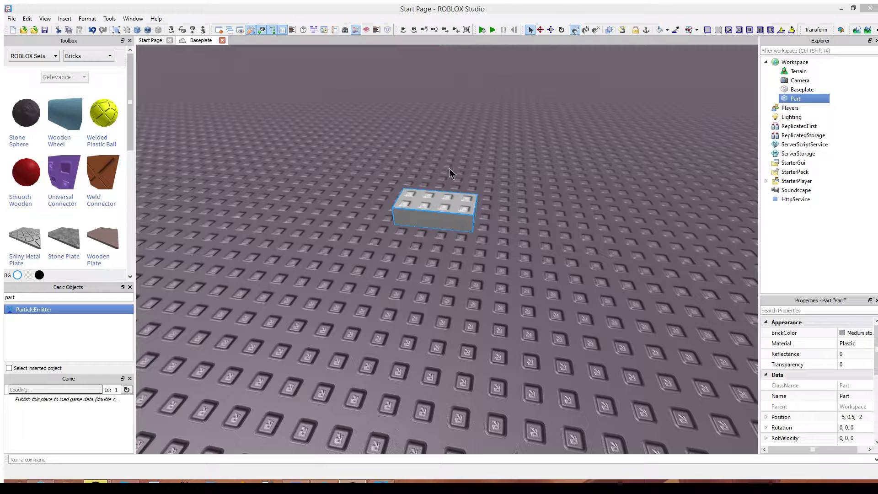
pyautogui.scroll(-4, 458, 157)
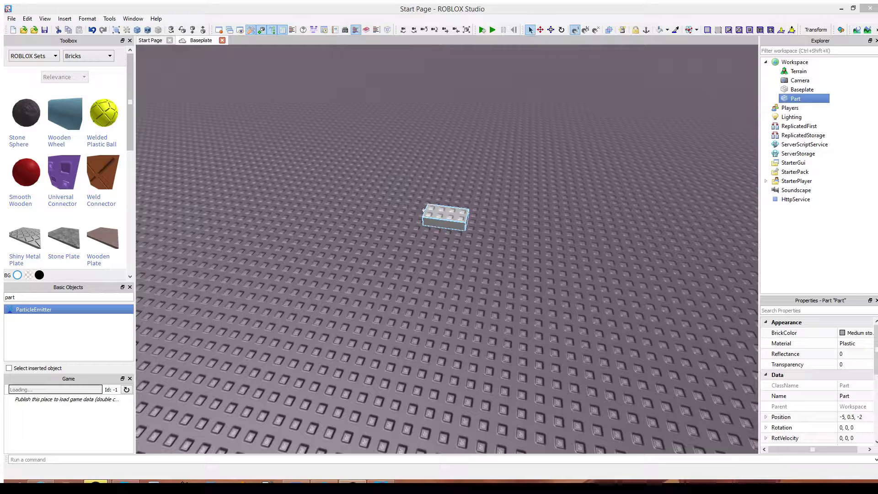
# Step: Shift the Part farther across the baseplate and bring the view closer to it
pyautogui.moveTo(432, 225)
pyautogui.mouseDown()
pyautogui.moveTo(518, 245)
pyautogui.moveTo(387, 191)
pyautogui.moveTo(441, 227)
pyautogui.mouseUp()
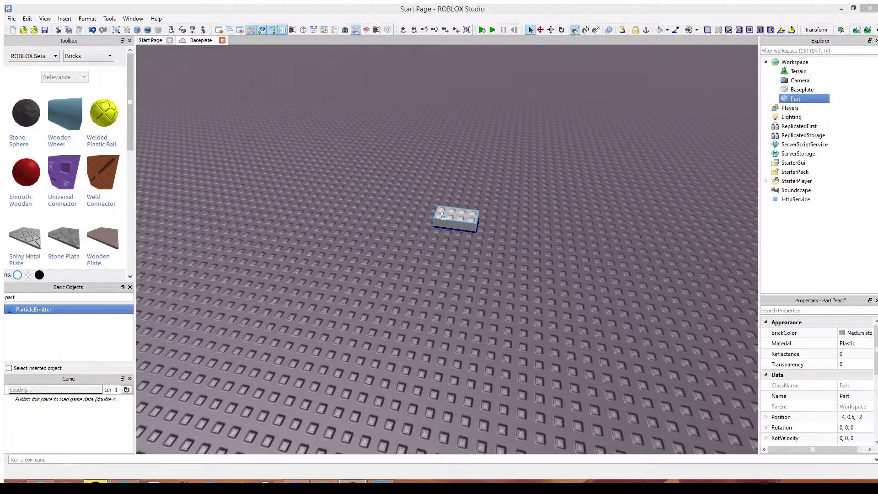
pyautogui.click(376, 152)
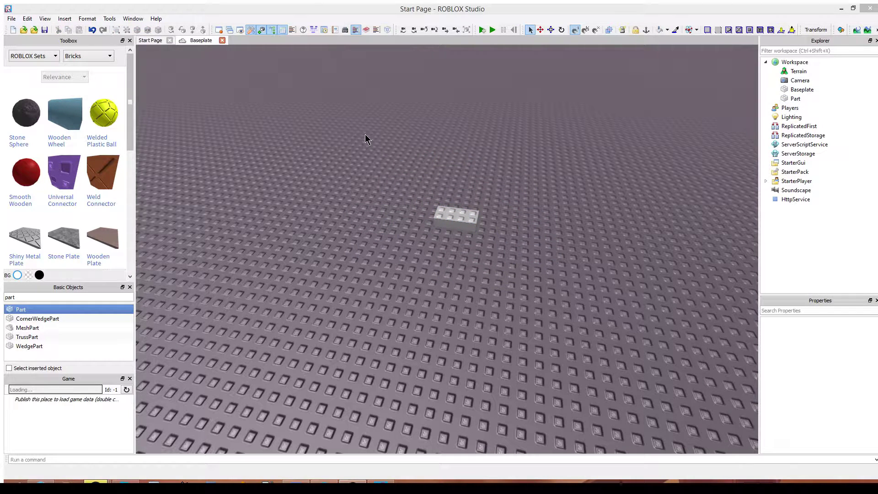
pyautogui.moveTo(381, 150); pyautogui.dragTo(466, 89, button='right')
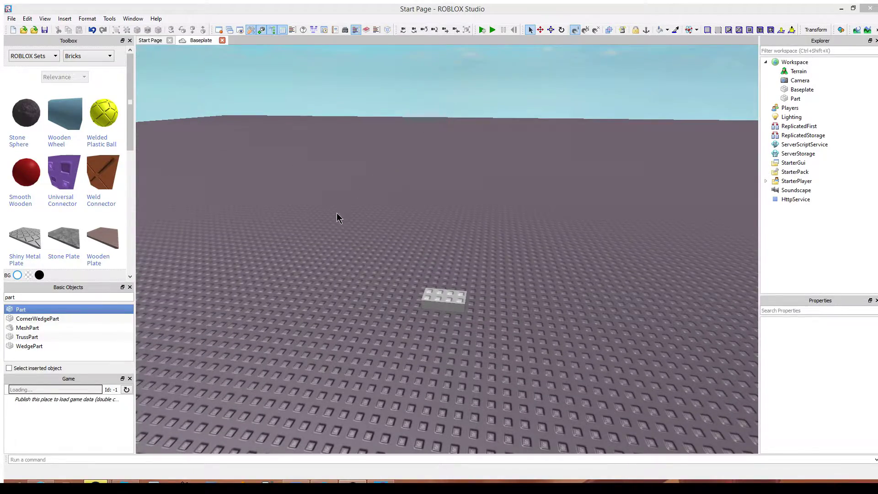
pyautogui.moveTo(337, 214); pyautogui.dragTo(372, 156, button='right')
pyautogui.click(448, 166)
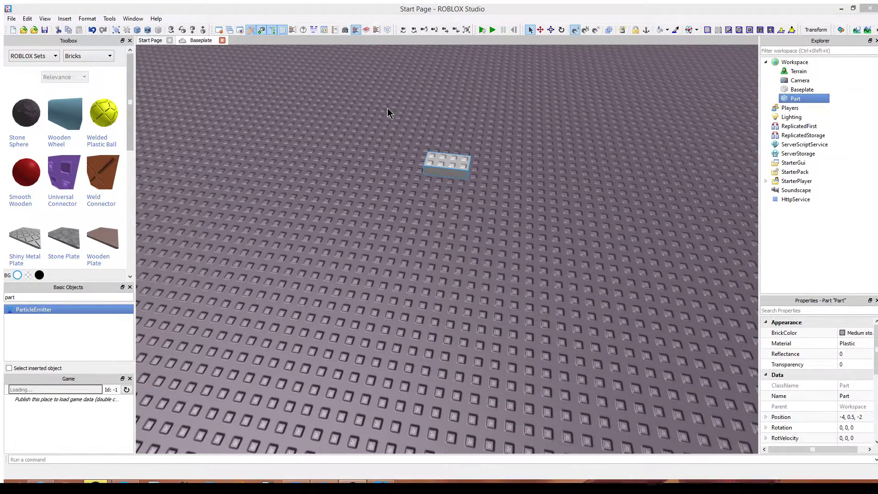
pyautogui.click(487, 212)
pyautogui.moveTo(488, 211); pyautogui.dragTo(485, 204, button='right')
pyautogui.scroll(3, 485, 204)
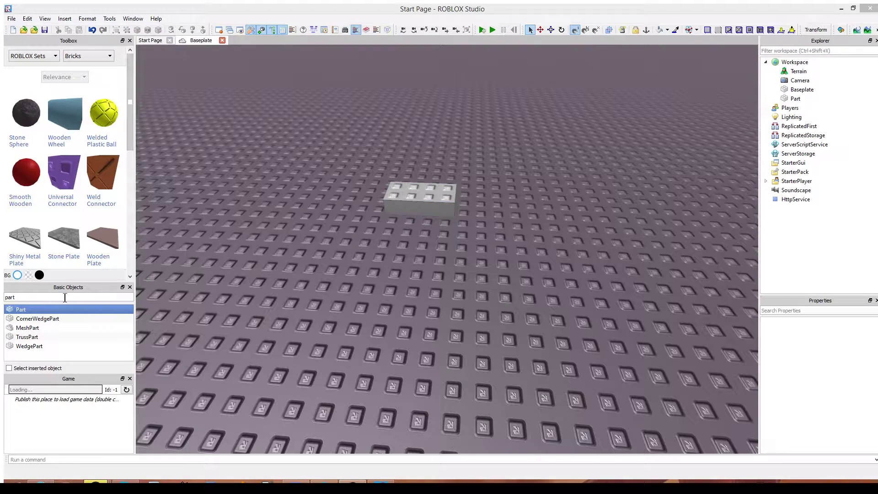
# Step: Add a second Part, move both bricks together, then delete the left brick
pyautogui.moveTo(21, 309); pyautogui.dragTo(247, 231)
pyautogui.scroll(-3, 257, 231)
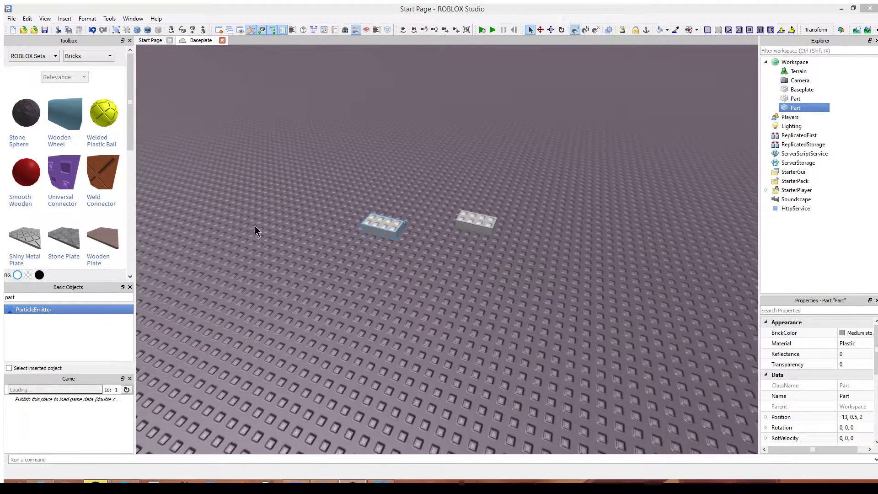
pyautogui.moveTo(306, 140); pyautogui.dragTo(550, 301)
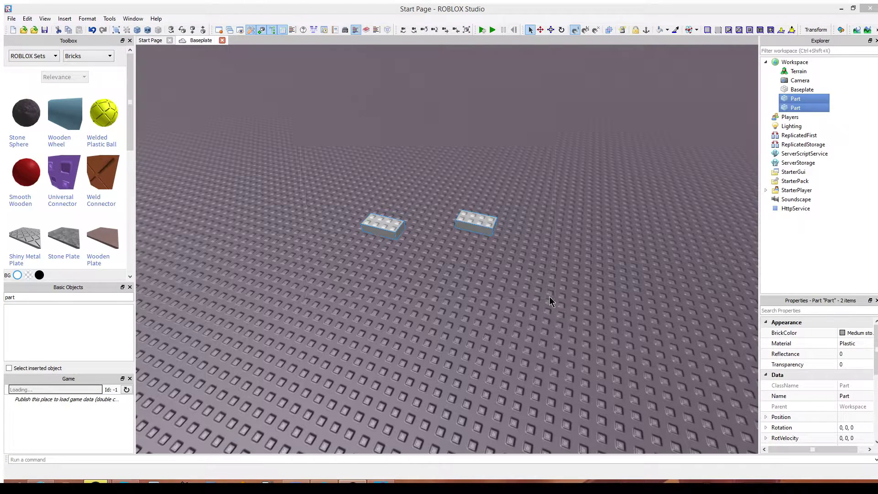
pyautogui.moveTo(455, 229); pyautogui.dragTo(498, 245)
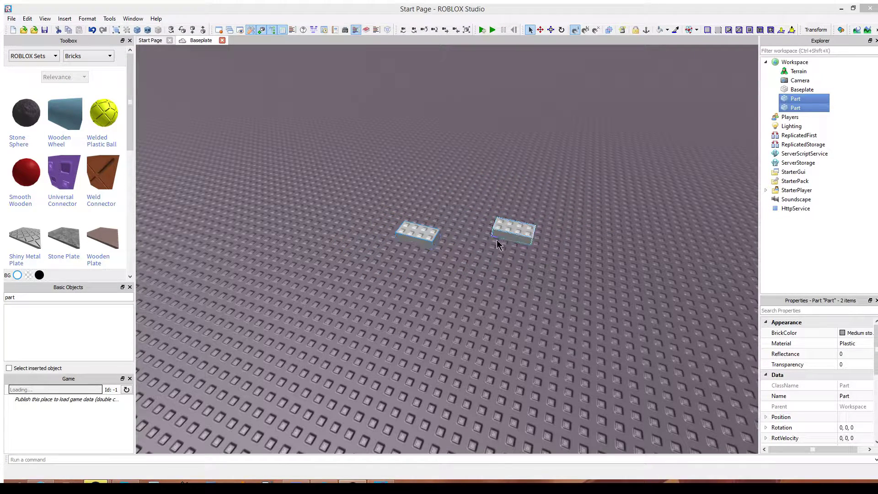
pyautogui.click(463, 271)
pyautogui.click(417, 233)
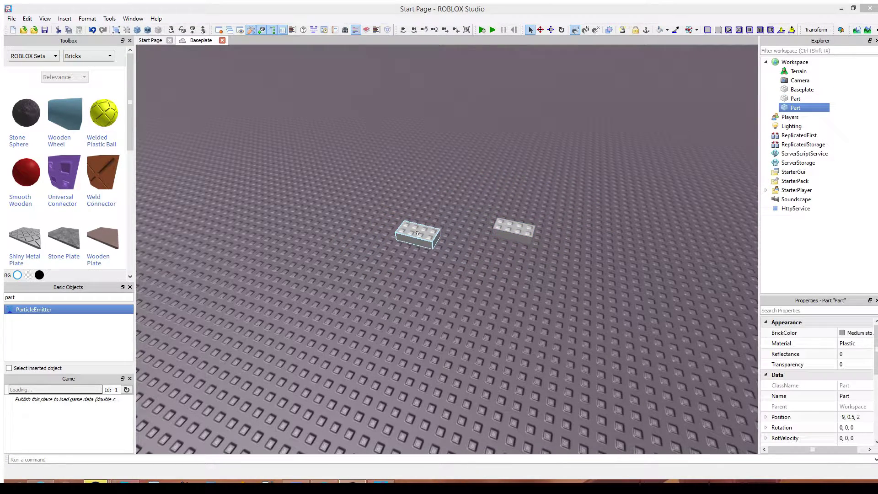
pyautogui.press('Delete')
# Step: Select the remaining brick and inspect the Lighting properties, including Outlines
pyautogui.press('d')
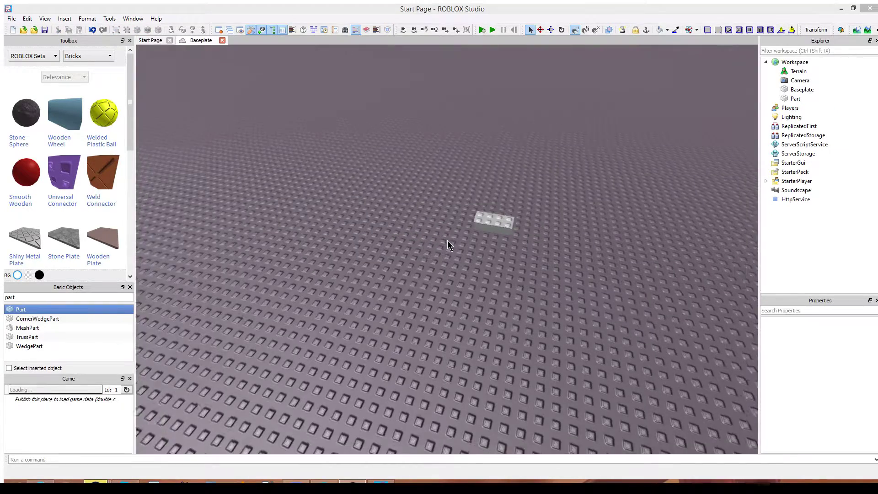
pyautogui.press('w')
pyautogui.click(435, 217)
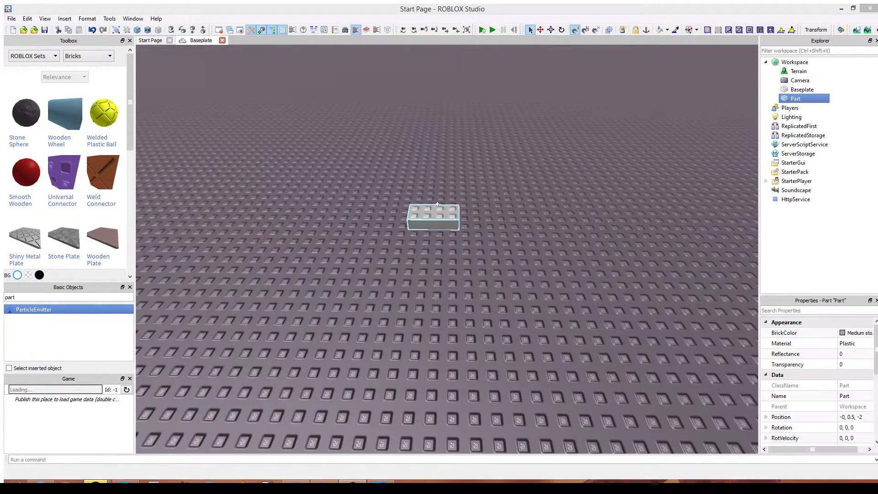
pyautogui.click(795, 117)
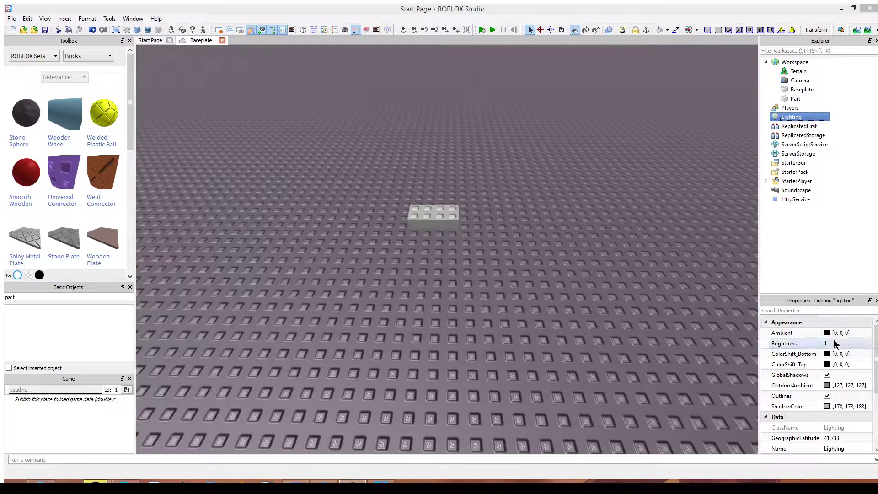
pyautogui.scroll(-1, 864, 350)
pyautogui.scroll(1, 863, 345)
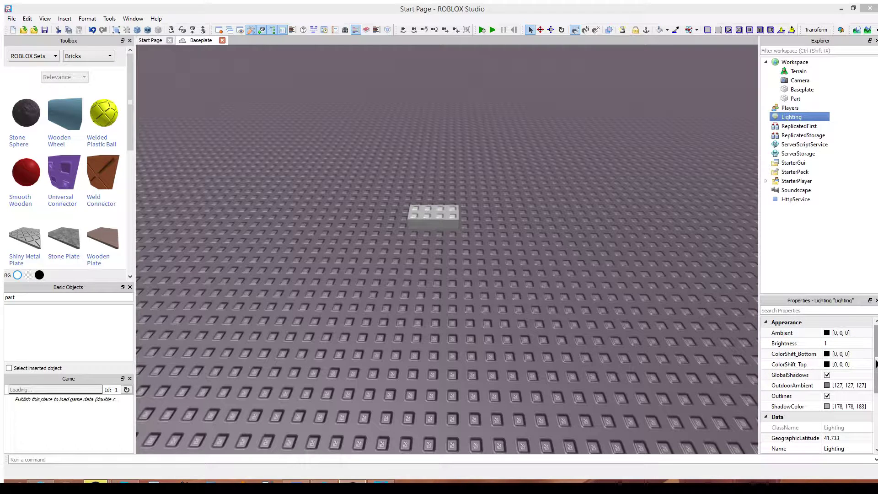
pyautogui.moveTo(875, 361); pyautogui.dragTo(877, 379)
pyautogui.click(831, 365)
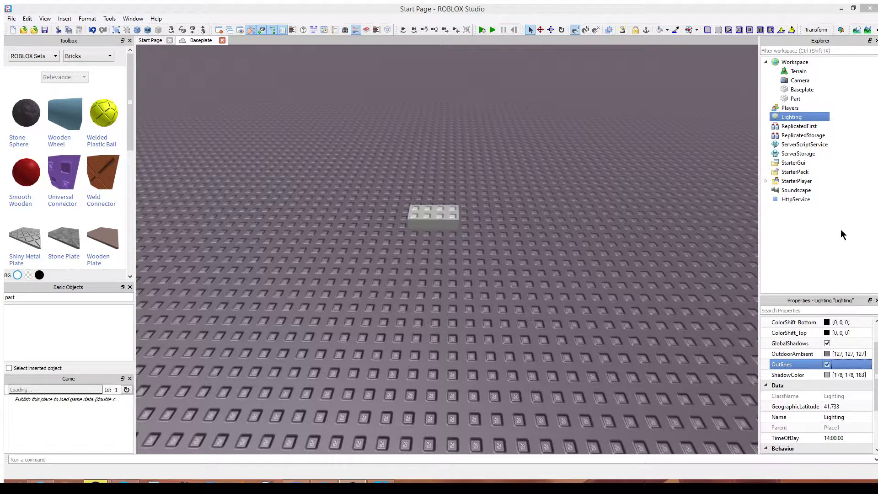
# Step: View ReplicatedStorage, ServerScriptService, StarterGui and Workspace properties, then reselect the brick
pyautogui.click(801, 136)
pyautogui.click(804, 144)
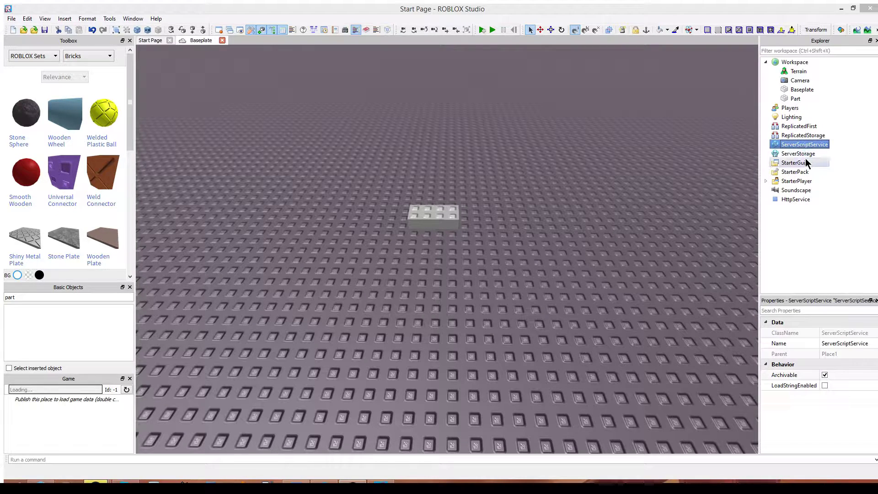
pyautogui.click(797, 163)
pyautogui.click(794, 62)
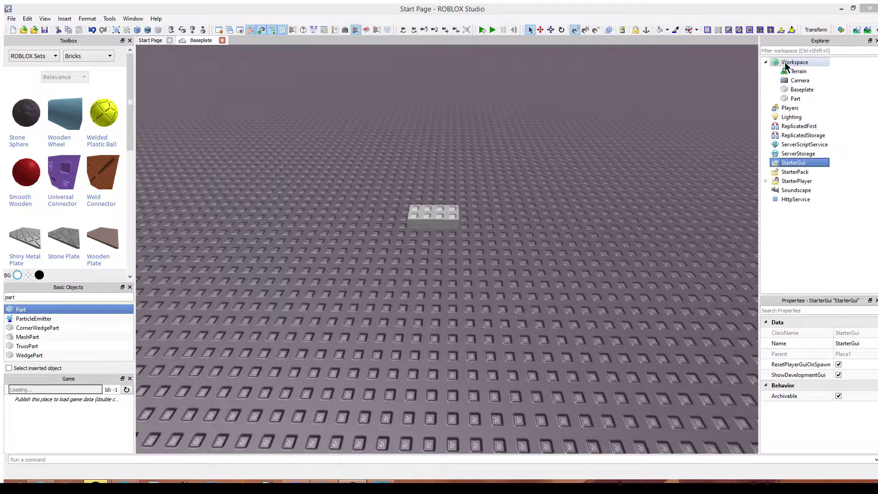
pyautogui.click(423, 209)
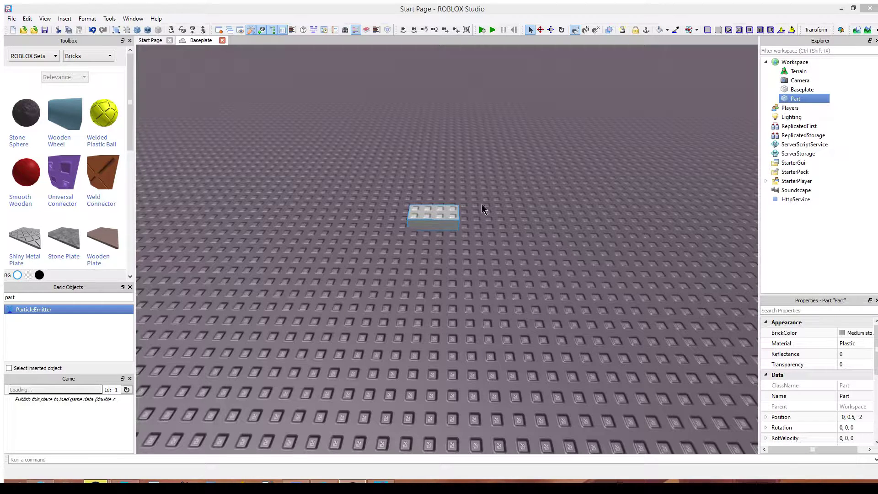
pyautogui.click(541, 30)
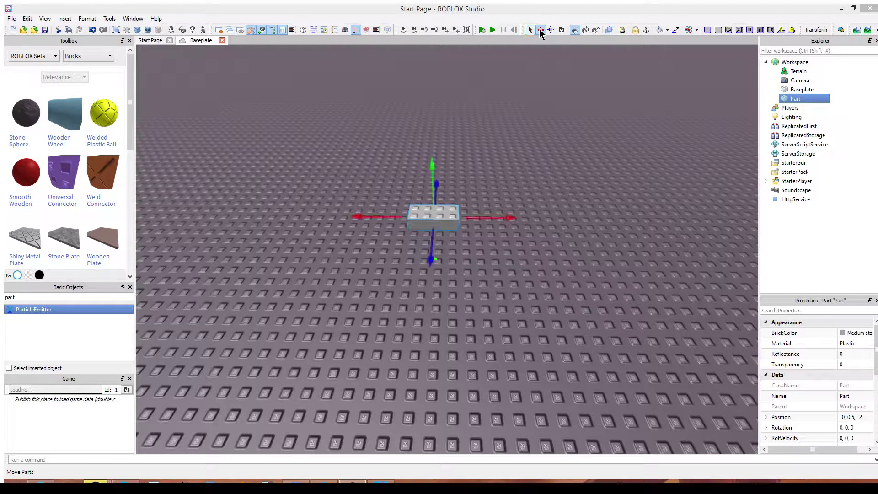
pyautogui.moveTo(422, 250); pyautogui.dragTo(457, 252, button='right')
pyautogui.moveTo(462, 250); pyautogui.dragTo(411, 235)
pyautogui.scroll(3, 411, 229)
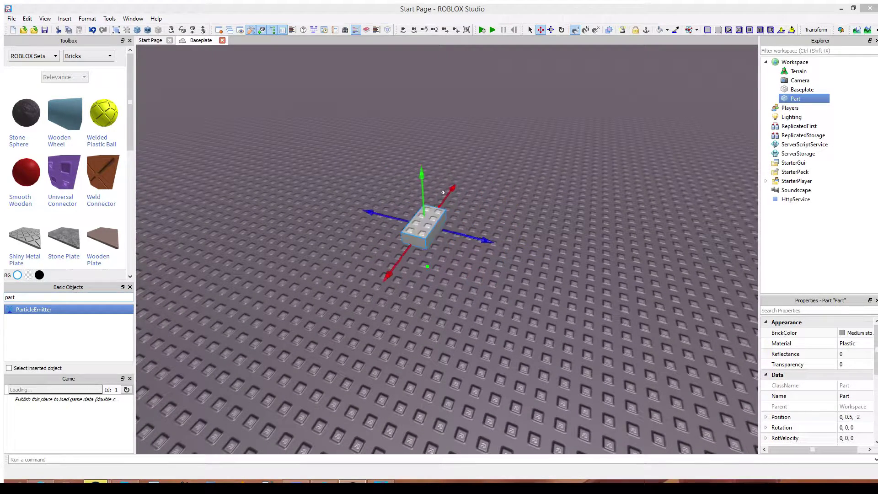
pyautogui.moveTo(443, 192); pyautogui.dragTo(418, 229)
pyautogui.moveTo(418, 229); pyautogui.dragTo(476, 192, button='right')
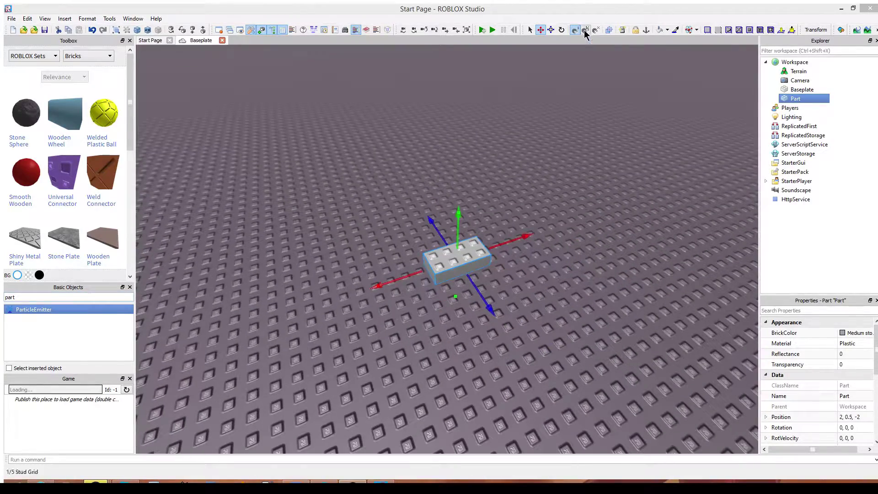
pyautogui.click(551, 30)
pyautogui.moveTo(451, 286); pyautogui.dragTo(470, 256, button='right')
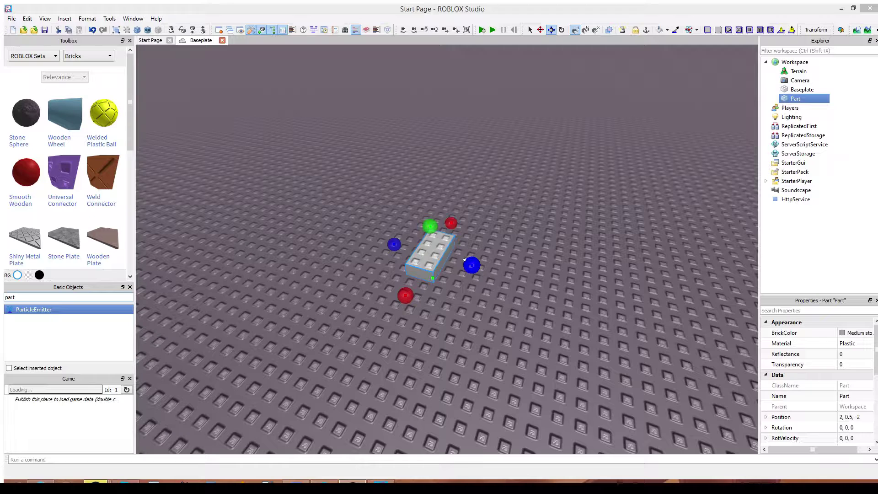
pyautogui.moveTo(465, 260)
pyautogui.mouseDown()
pyautogui.moveTo(606, 297)
pyautogui.moveTo(452, 254)
pyautogui.moveTo(467, 265)
pyautogui.mouseUp()
pyautogui.moveTo(452, 224)
pyautogui.mouseDown()
pyautogui.moveTo(459, 211)
pyautogui.moveTo(453, 222)
pyautogui.moveTo(463, 234)
pyautogui.mouseUp()
pyautogui.moveTo(462, 233); pyautogui.dragTo(494, 236, button='right')
pyautogui.moveTo(450, 248)
pyautogui.mouseDown()
pyautogui.moveTo(453, 229)
pyautogui.moveTo(463, 257)
pyautogui.mouseUp()
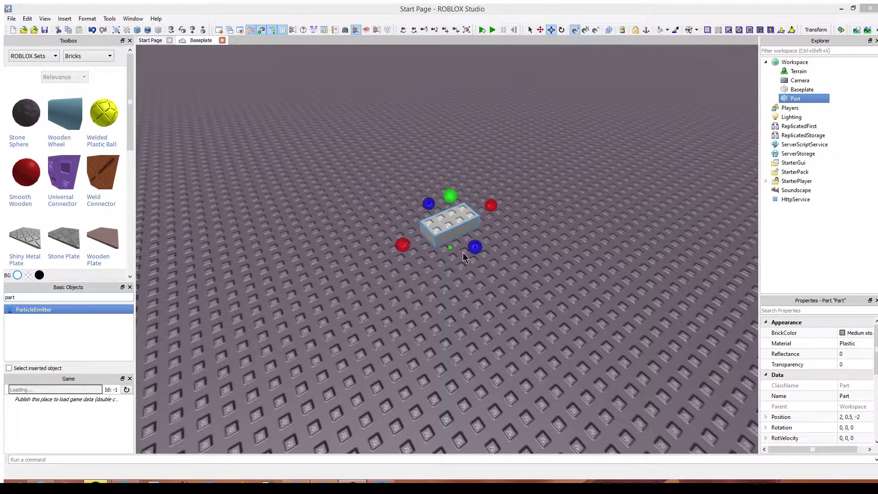
pyautogui.press('f')
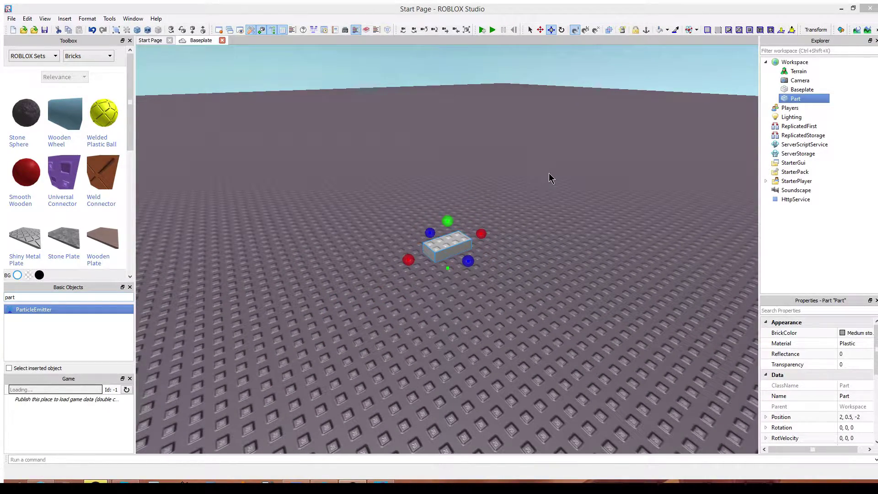
pyautogui.click(564, 29)
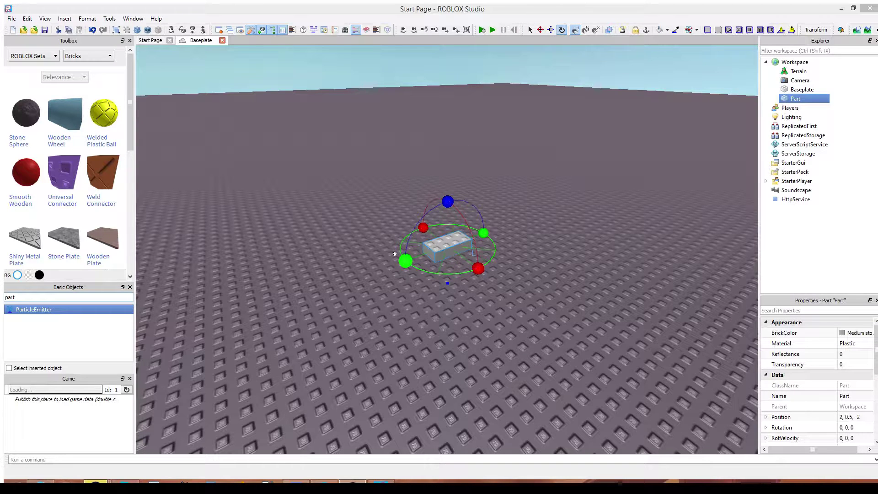
pyautogui.moveTo(398, 256)
pyautogui.mouseDown()
pyautogui.moveTo(439, 273)
pyautogui.moveTo(477, 269)
pyautogui.moveTo(439, 273)
pyautogui.moveTo(386, 253)
pyautogui.mouseUp()
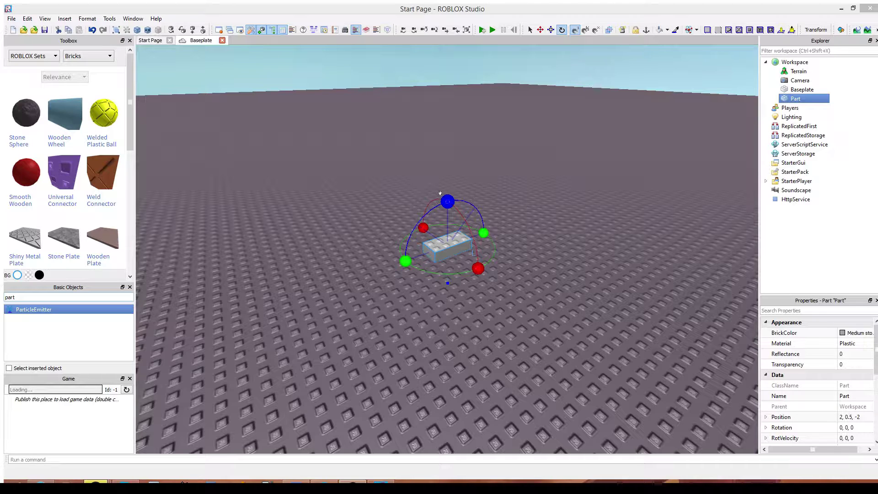
pyautogui.click(530, 30)
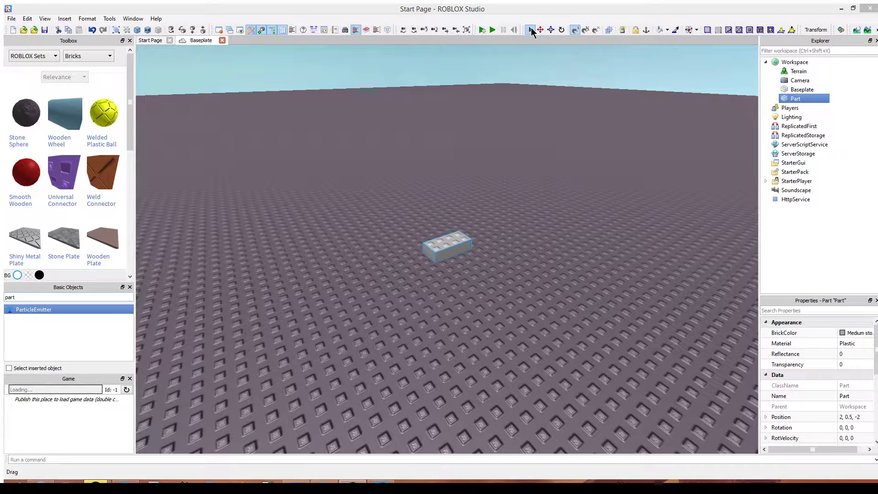
# Step: Move the brick to 3, 0.5, 0 and rotate it with Ctrl+R to -180, 0, -180
pyautogui.moveTo(438, 237); pyautogui.dragTo(450, 270)
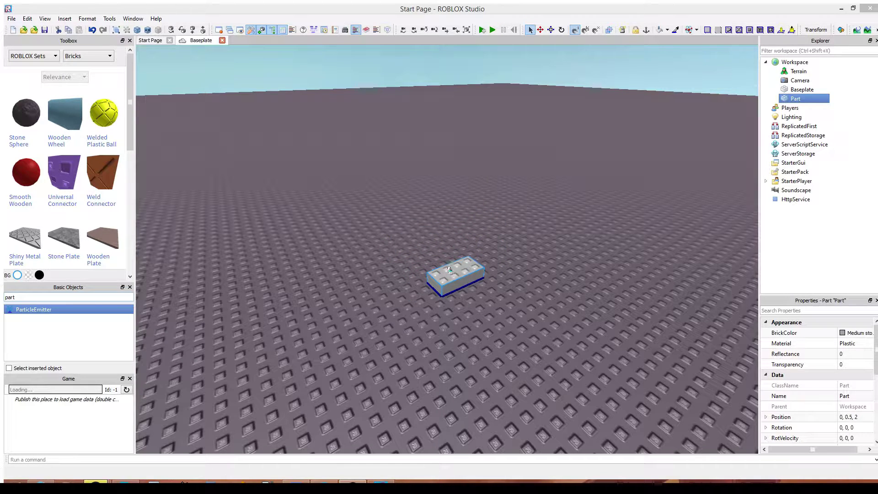
pyautogui.hotkey('ctrl', 'r')
pyautogui.hotkey('ctrl', 'r')
pyautogui.hotkey('ctrl', 'r')
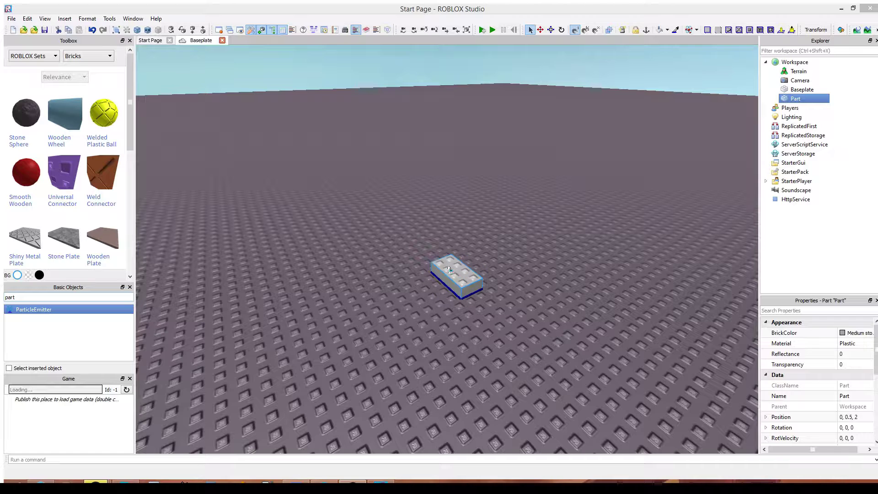
pyautogui.hotkey('ctrl', 'r')
pyautogui.hotkey('ctrl', 'r')
pyautogui.hotkey('ctrl', 'r')
pyautogui.hotkey('ctrl', 'r')
pyautogui.moveTo(450, 269); pyautogui.dragTo(470, 250)
pyautogui.hotkey('ctrl', 'r')
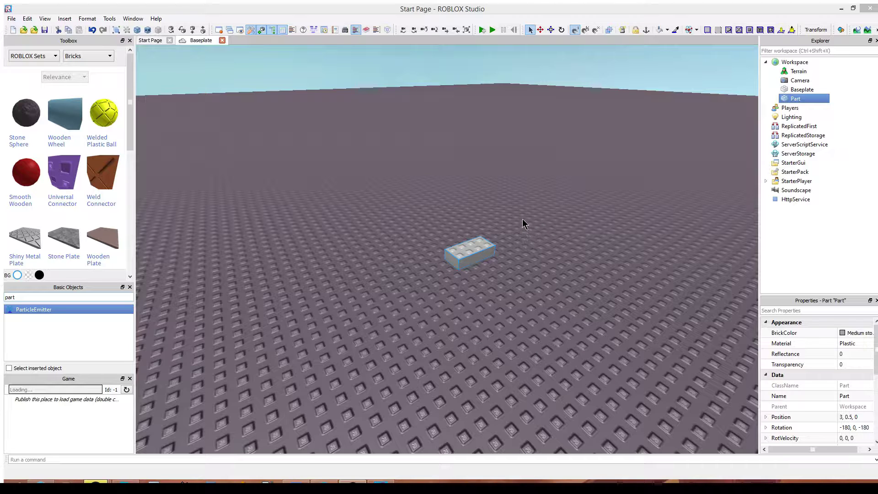
pyautogui.scroll(3, 509, 210)
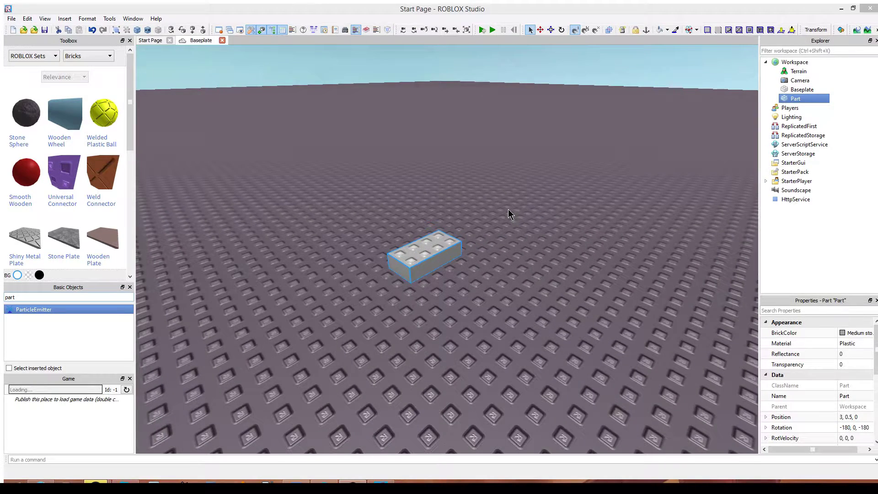
pyautogui.click(512, 207)
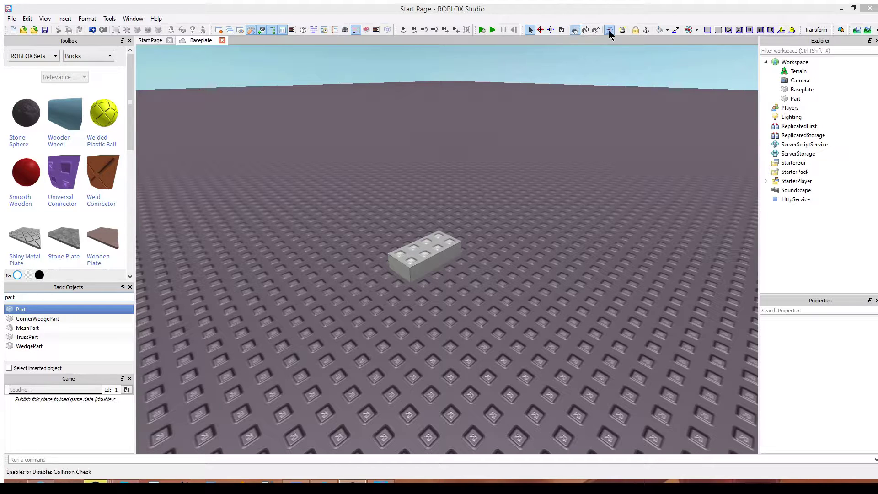
pyautogui.click(430, 243)
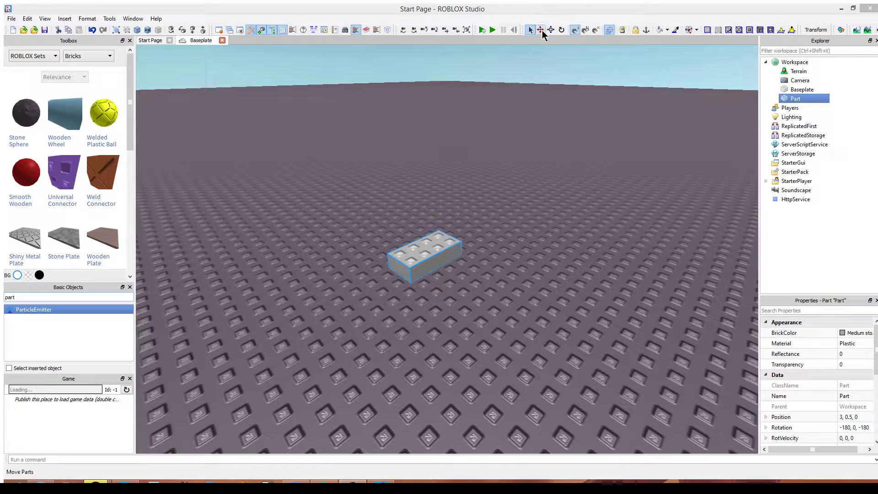
pyautogui.click(541, 30)
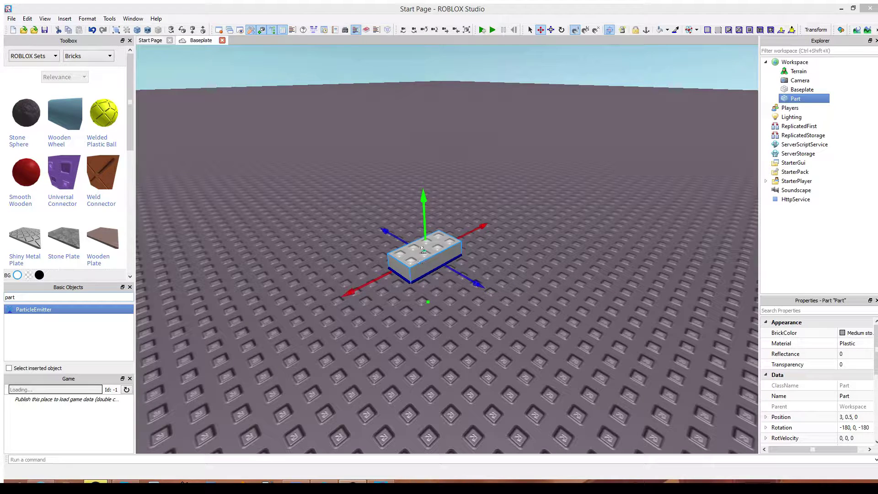
pyautogui.click(609, 30)
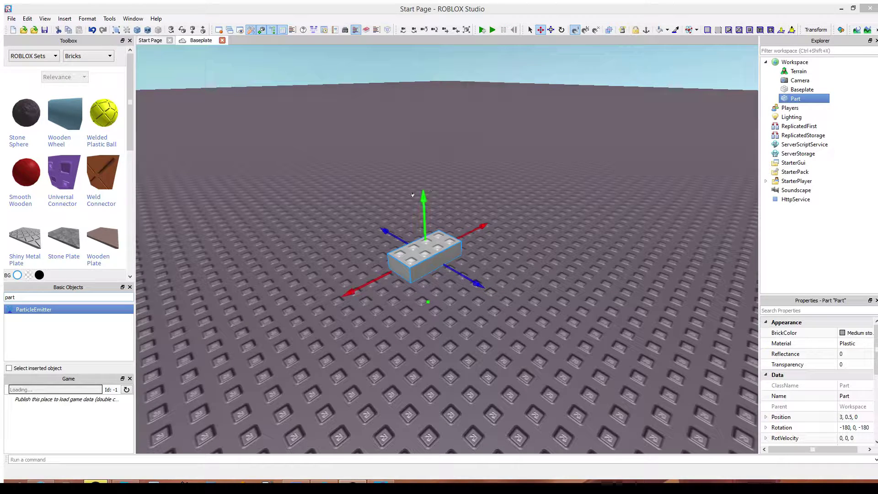
pyautogui.moveTo(424, 192); pyautogui.dragTo(424, 189)
pyautogui.click(597, 147)
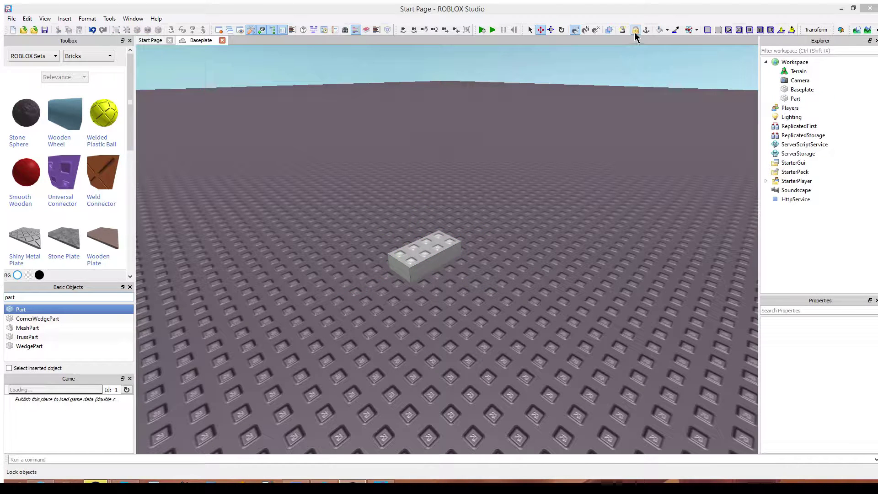
pyautogui.click(528, 31)
pyautogui.click(557, 164)
pyautogui.press('f')
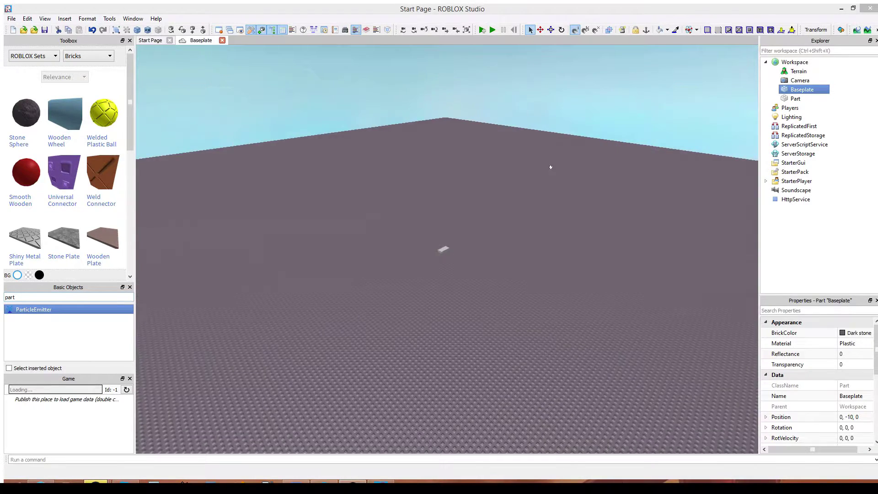
pyautogui.moveTo(551, 167); pyautogui.dragTo(551, 182, button='right')
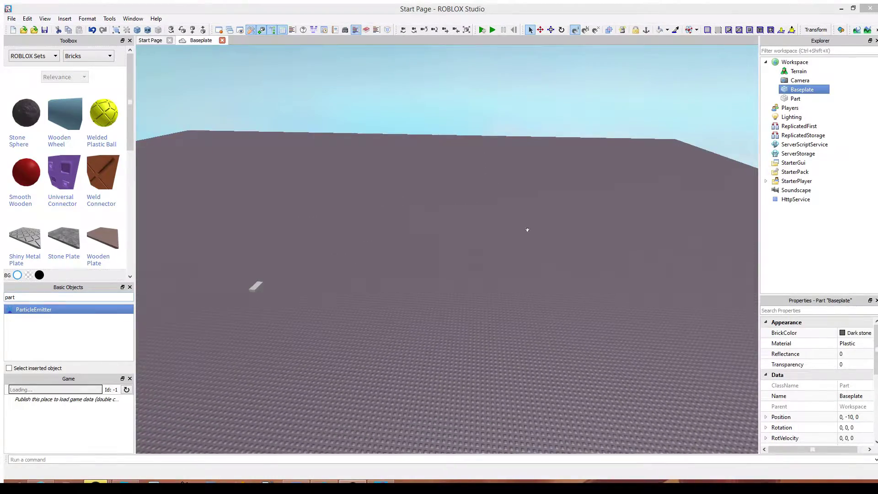
pyautogui.scroll(10, 466, 225)
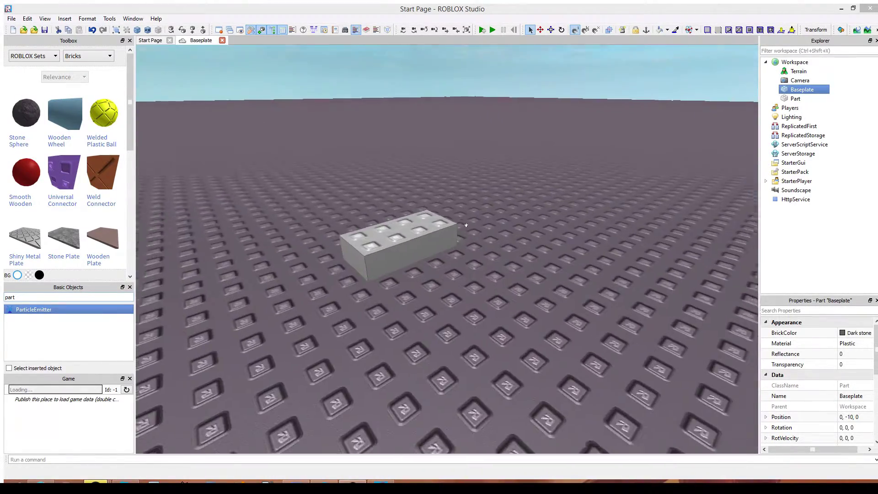
pyautogui.scroll(-5, 466, 225)
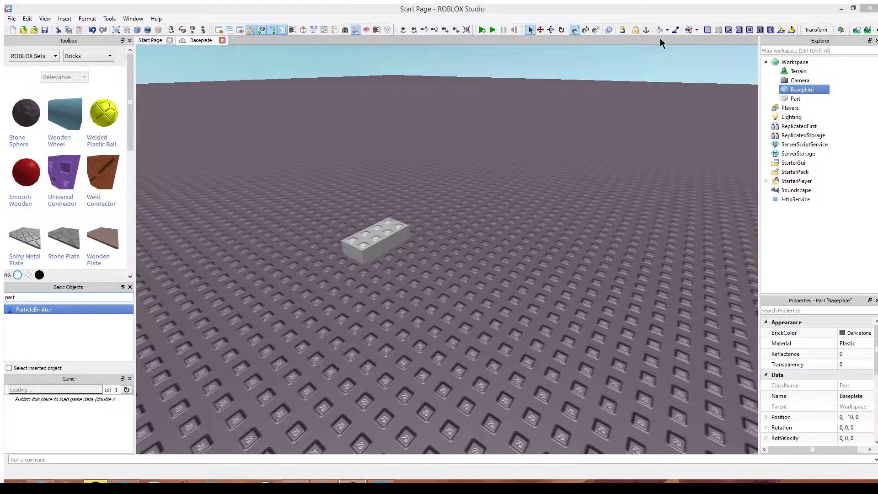
pyautogui.click(636, 31)
pyautogui.moveTo(535, 189); pyautogui.dragTo(463, 205, button='right')
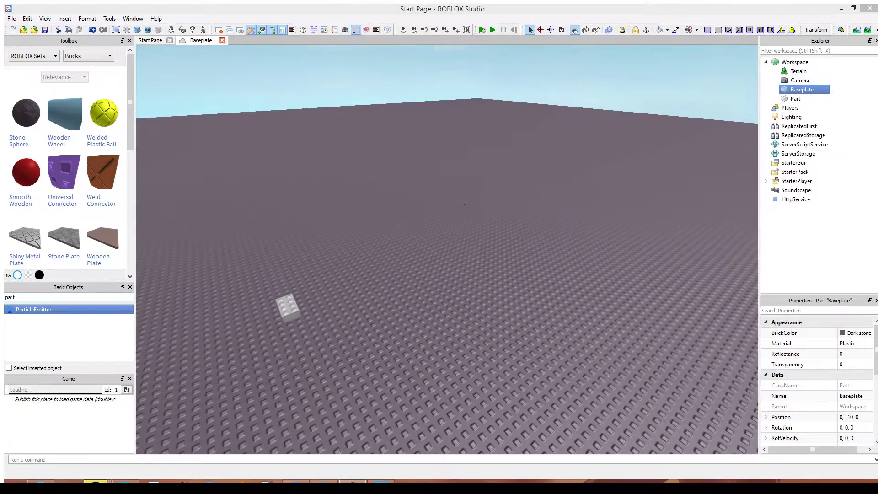
pyautogui.press('f')
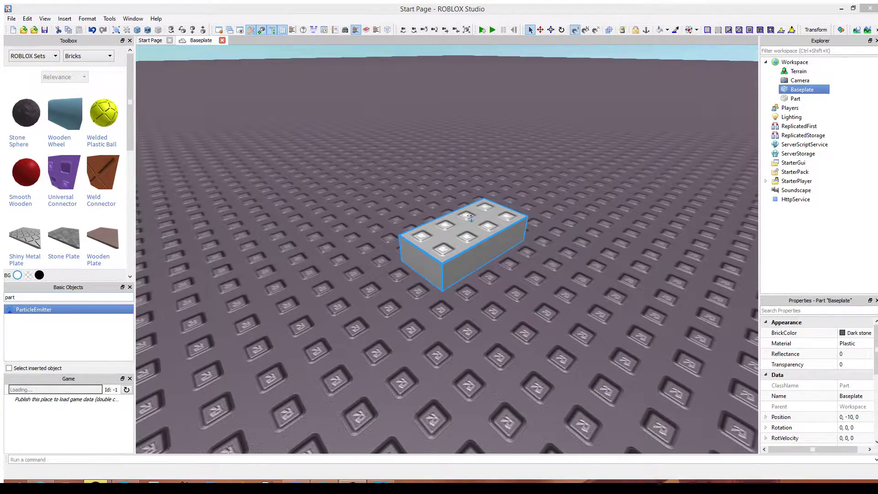
# Step: Raise the brick with the Move tool to a height of Y 8.5
pyautogui.click(540, 29)
pyautogui.click(457, 223)
pyautogui.scroll(-5, 457, 223)
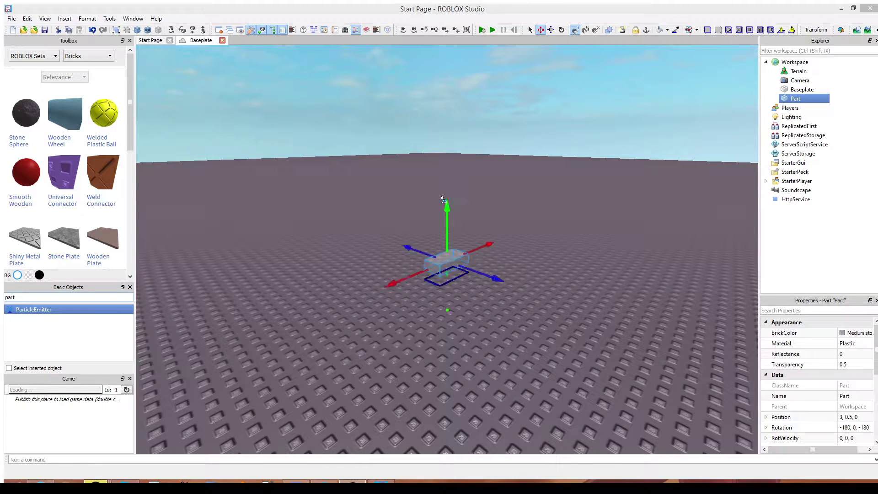
pyautogui.moveTo(446, 210); pyautogui.dragTo(439, 128)
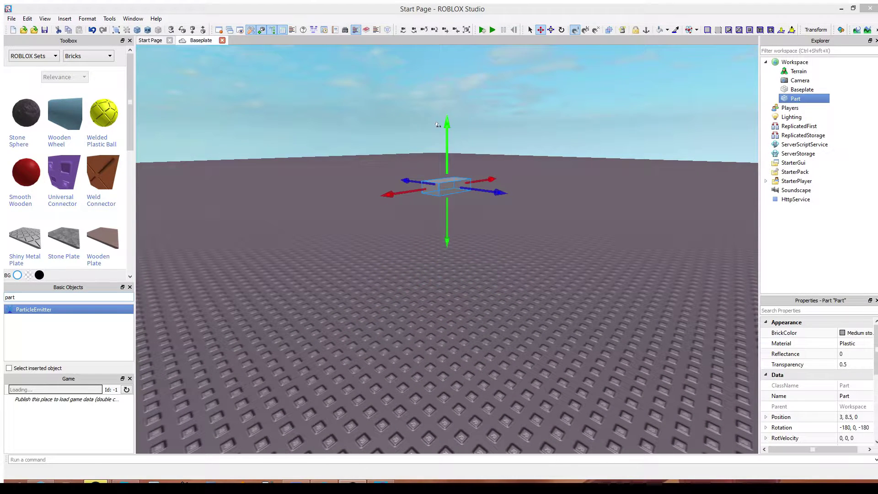
# Step: Run the simulation to watch the brick fall, stop it, and lower the brick back to 3, 0.5, 0
pyautogui.click(493, 30)
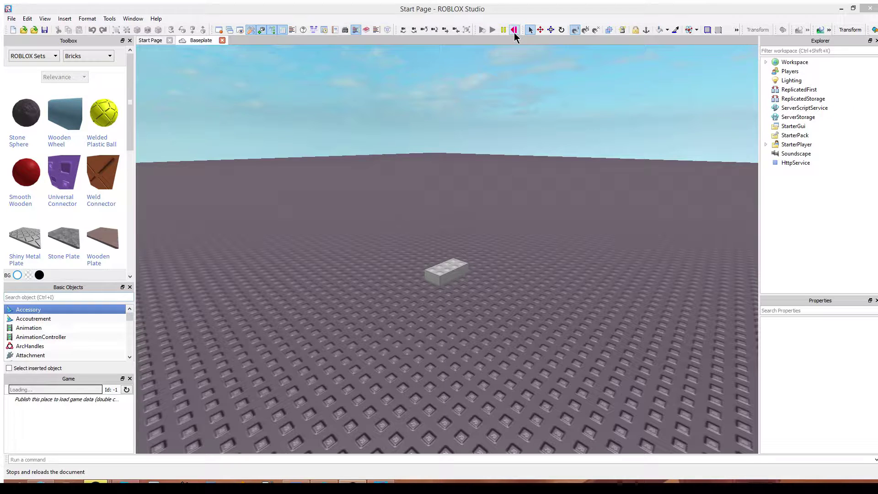
pyautogui.click(514, 30)
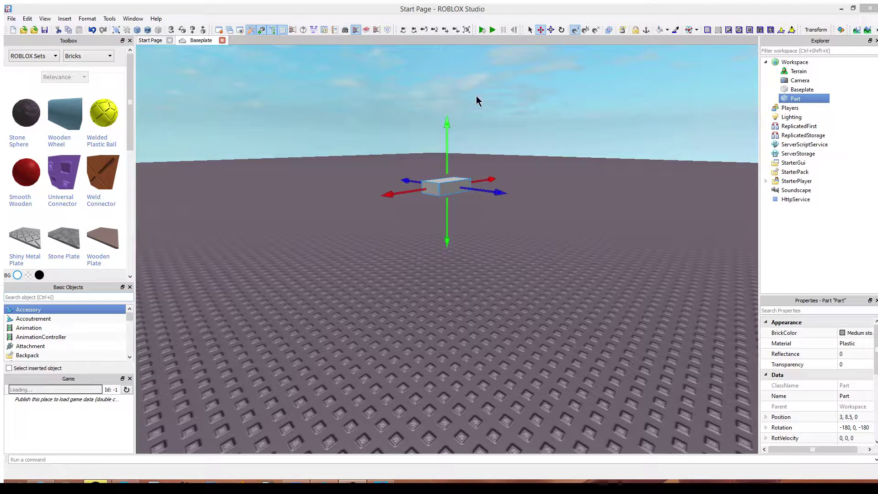
pyautogui.moveTo(439, 136); pyautogui.dragTo(458, 233)
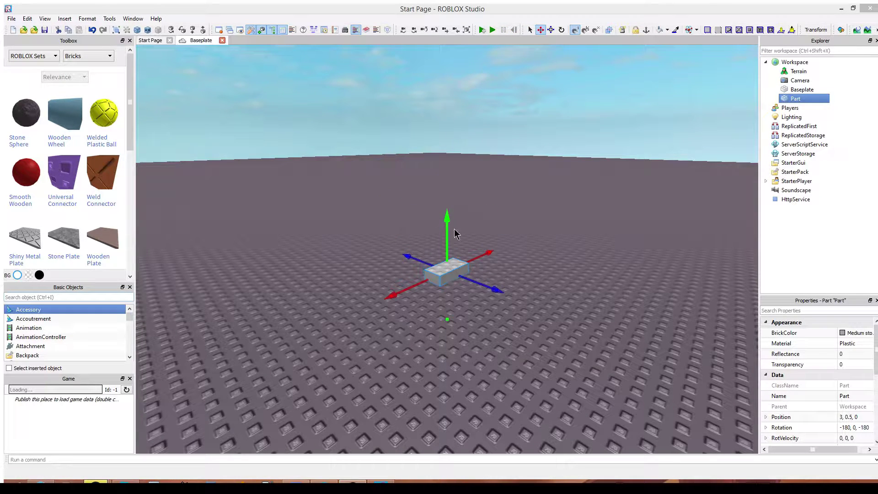
pyautogui.scroll(3, 457, 233)
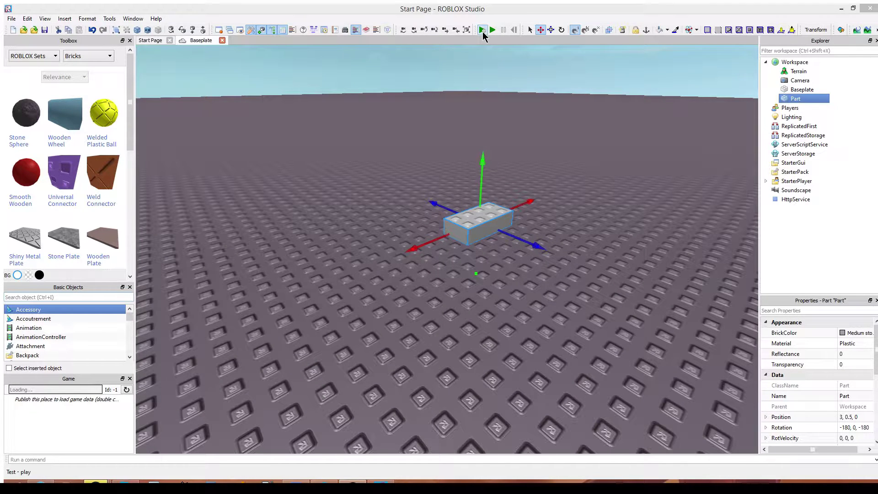
# Step: Play-test with a character spawned beside the brick, then stop the session
pyautogui.click(483, 30)
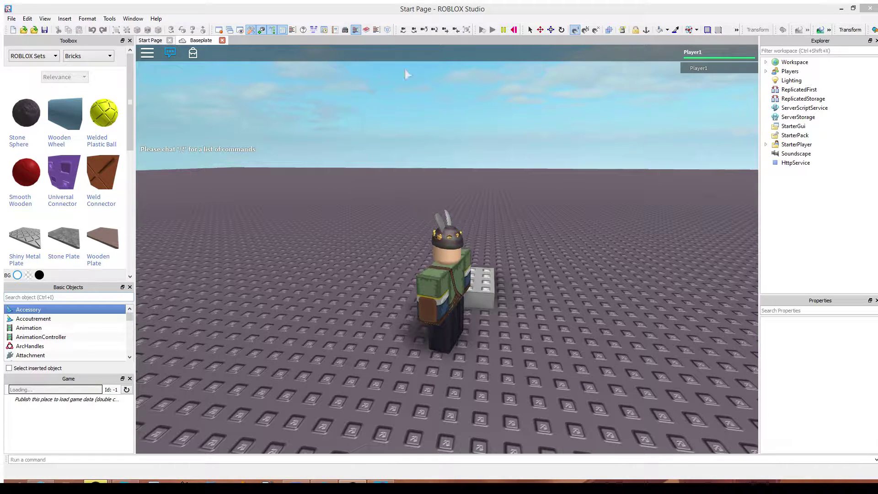
pyautogui.click(514, 29)
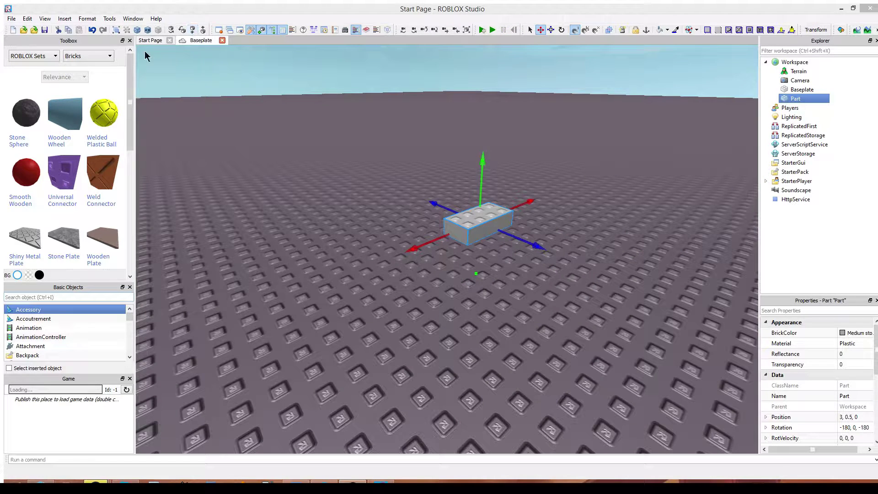